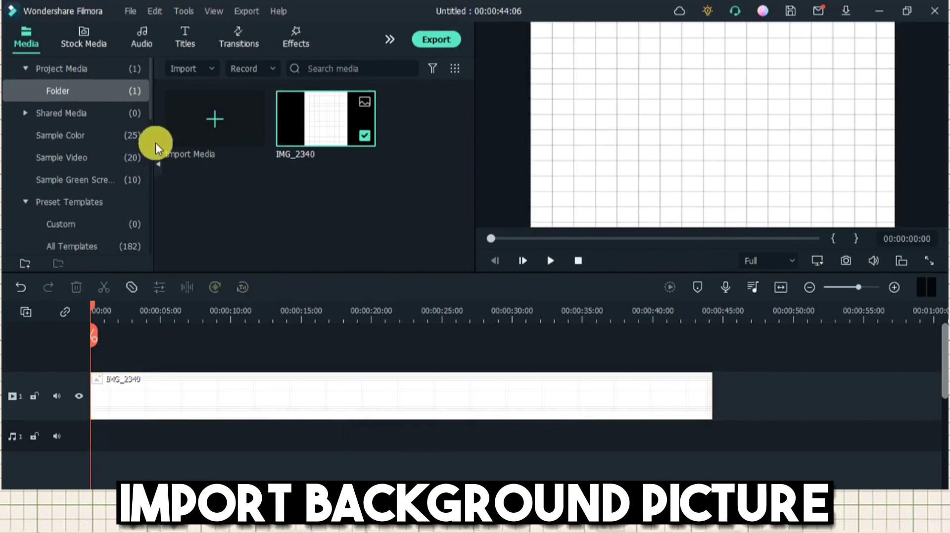
- Add the Default Title at the start of a track above IMG_2340 and extend it to the image clip's end
click(192, 40)
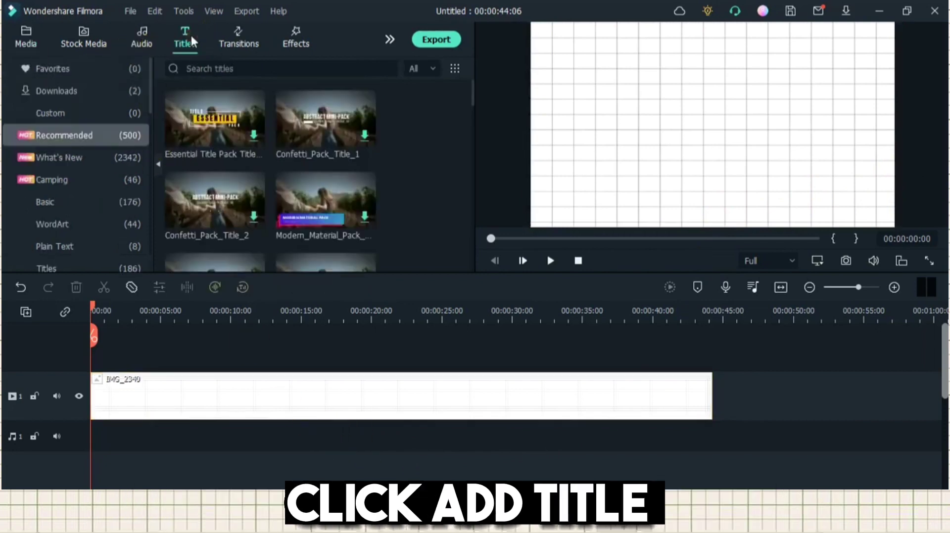
click(121, 101)
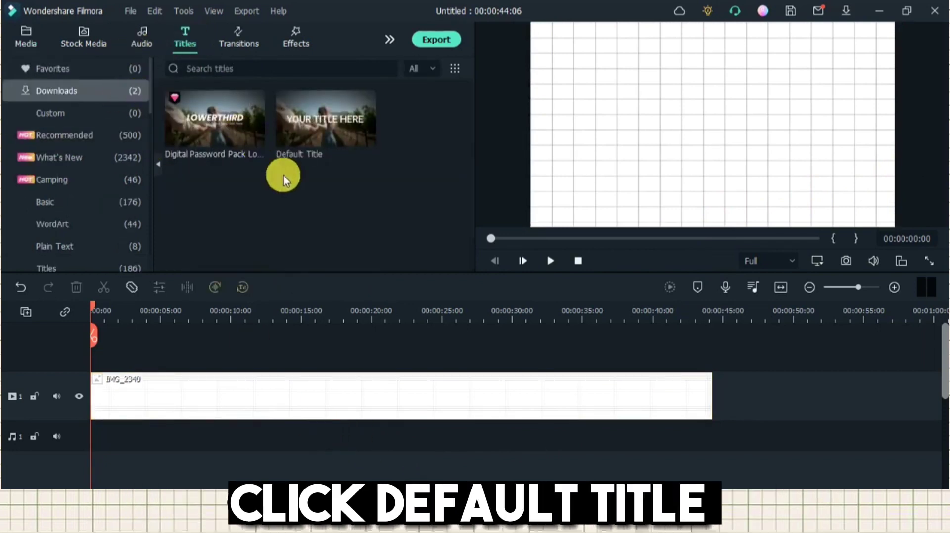
drag(328, 123, 94, 355)
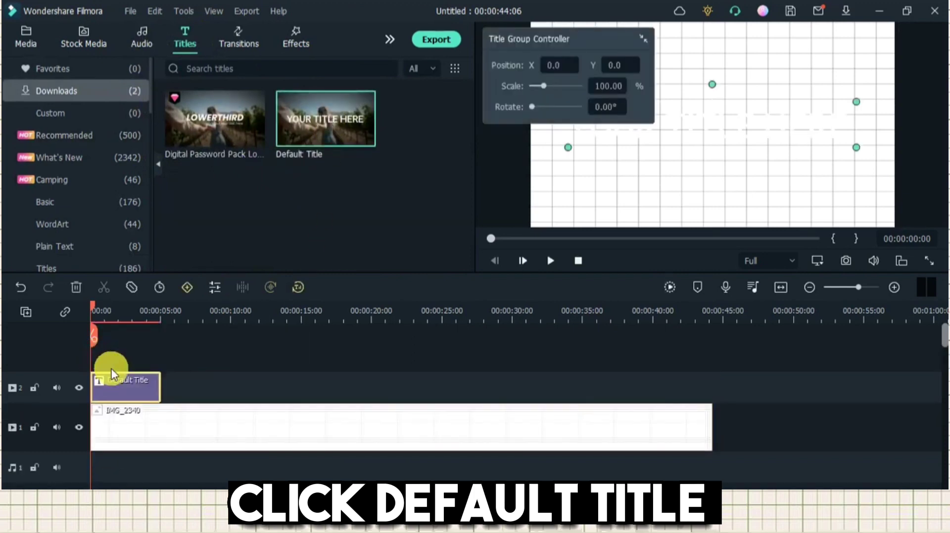
drag(164, 388, 713, 394)
click(297, 393)
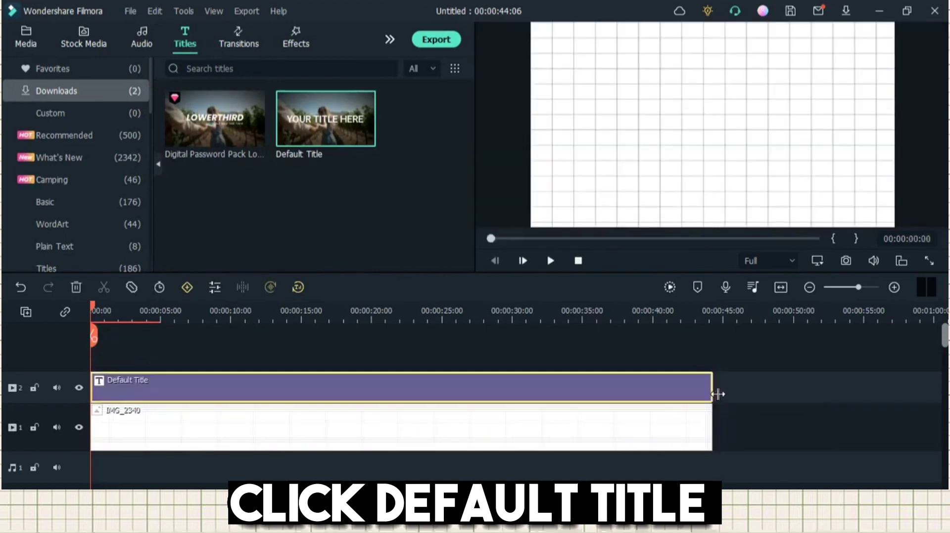
- Replace the title's placeholder text with "THANK YOU GUYS FOR WATCHING"
double_click(231, 390)
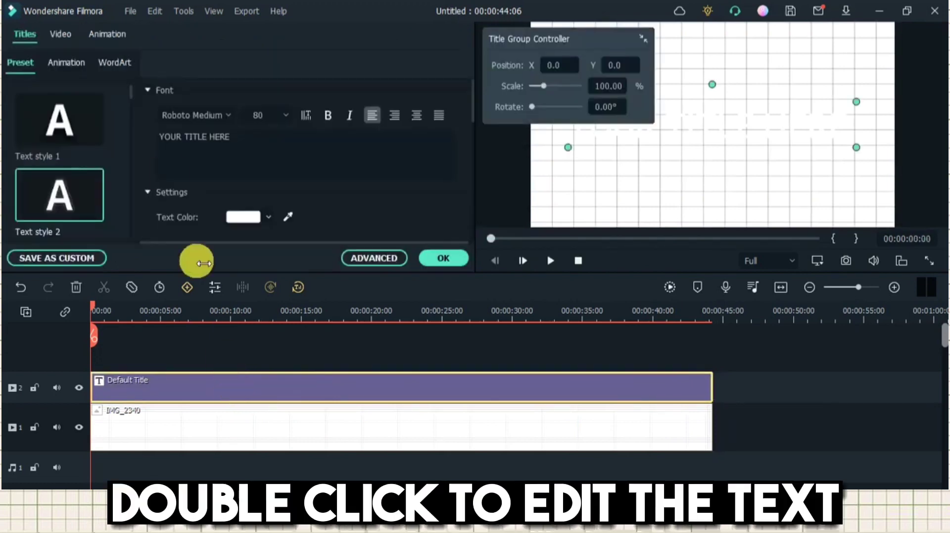
click(252, 133)
drag(250, 137, 184, 137)
click(232, 136)
key(ctrl+a)
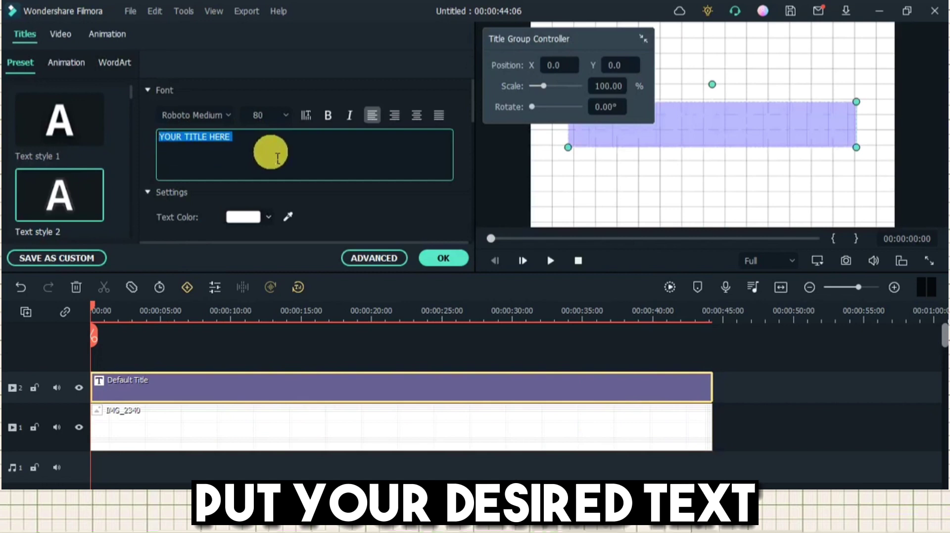
key(BackSpace)
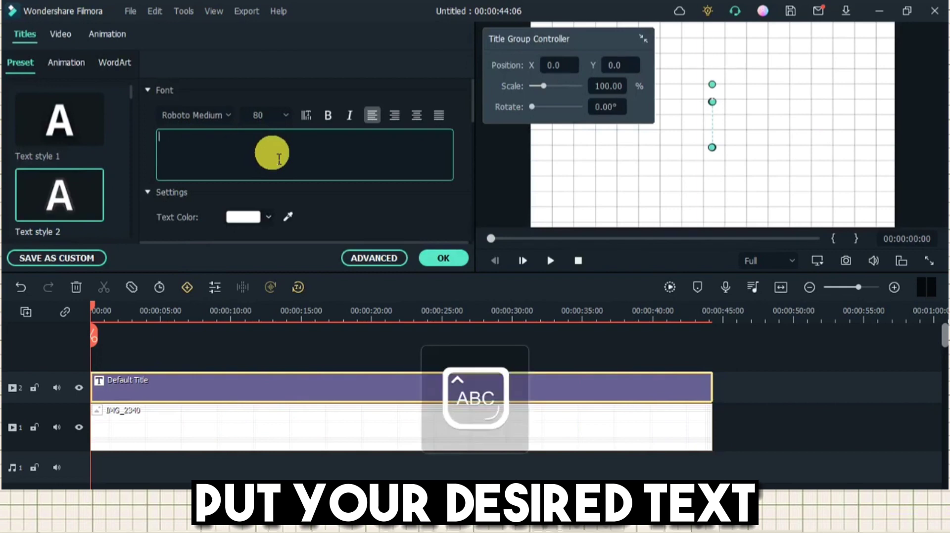
text(THANK YOU GU)
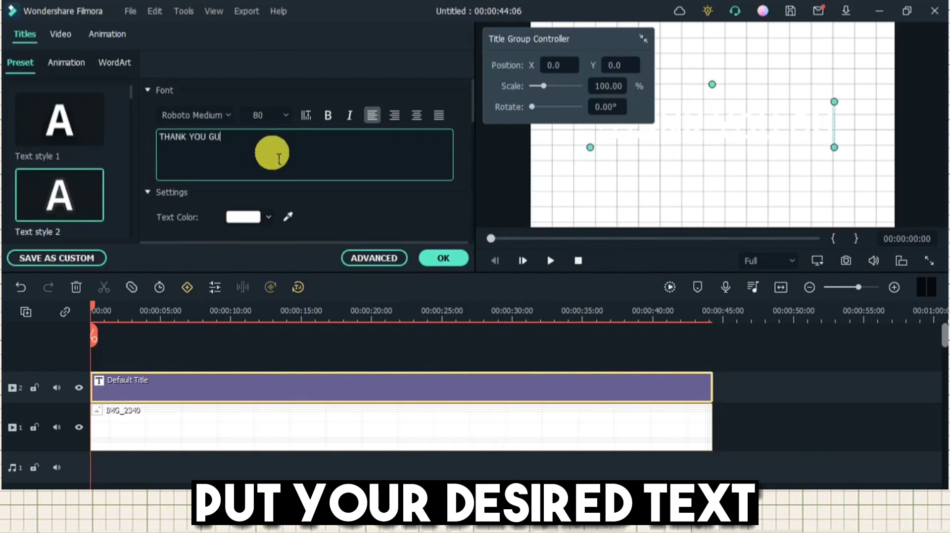
text(YS FOR W)
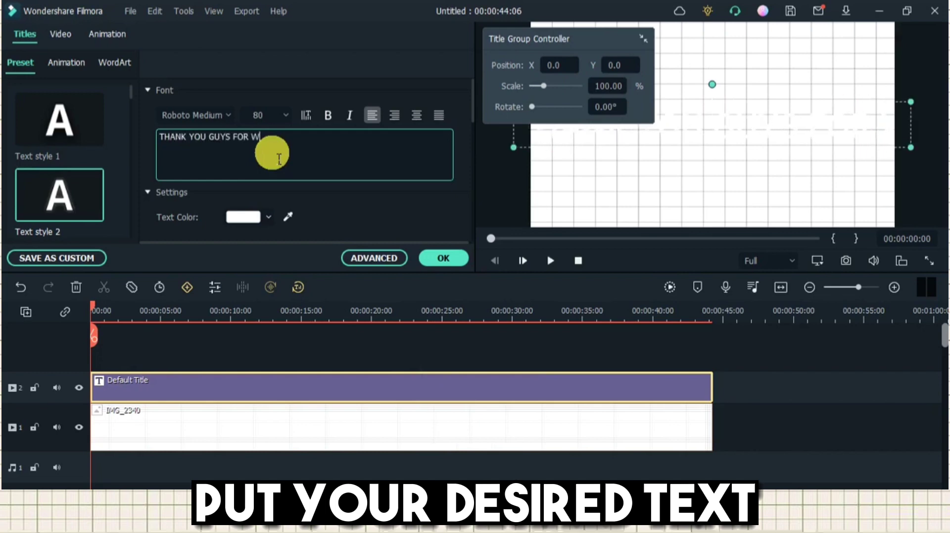
text(ATCHING)
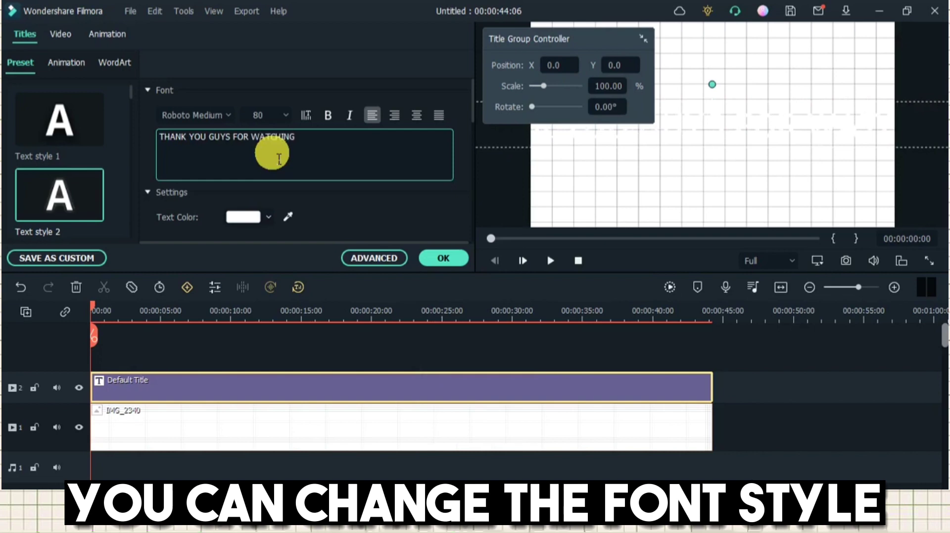
- Format the title in black Impact and shrink it to size 60, centred in the frame
click(220, 114)
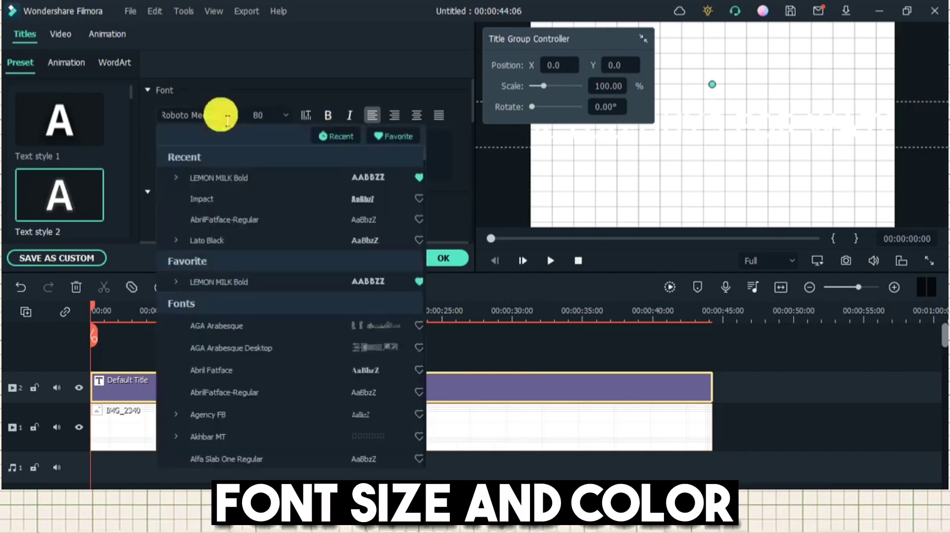
click(229, 198)
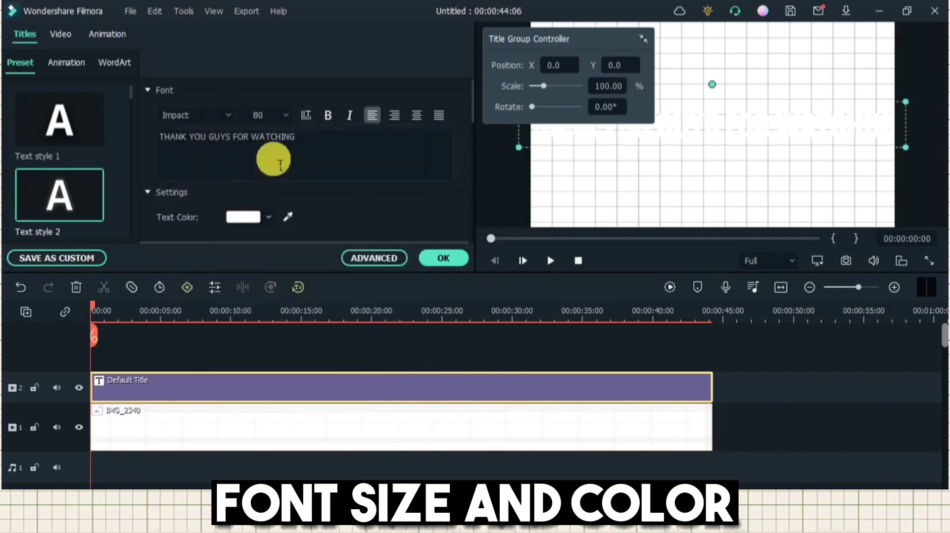
click(260, 215)
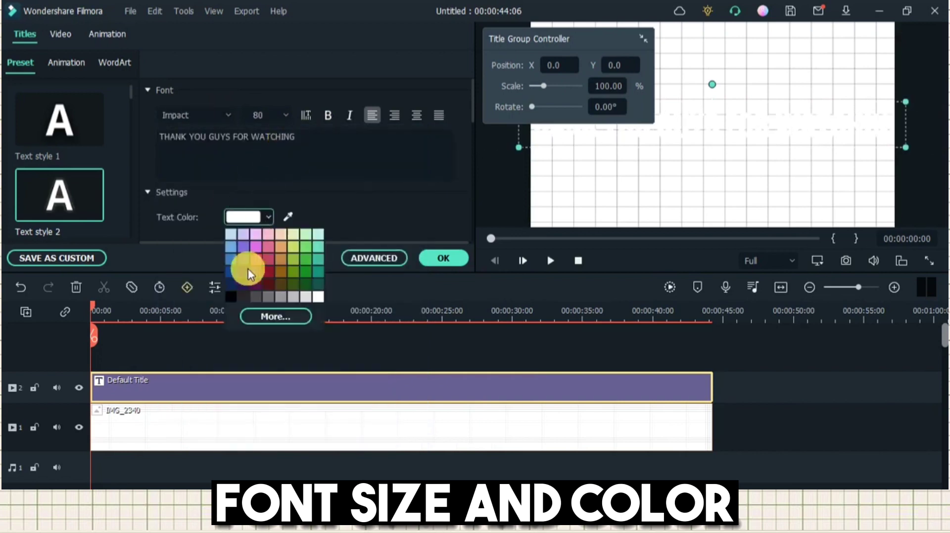
click(232, 297)
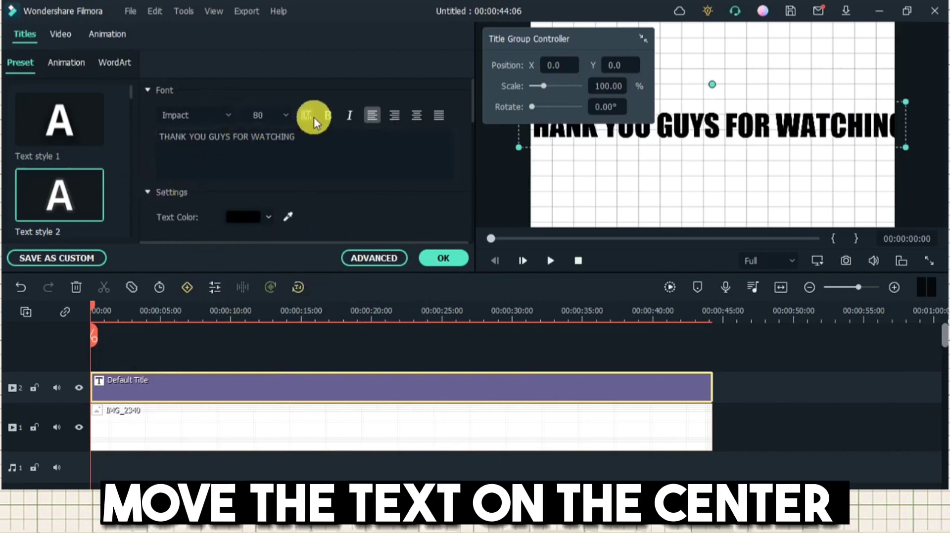
click(435, 260)
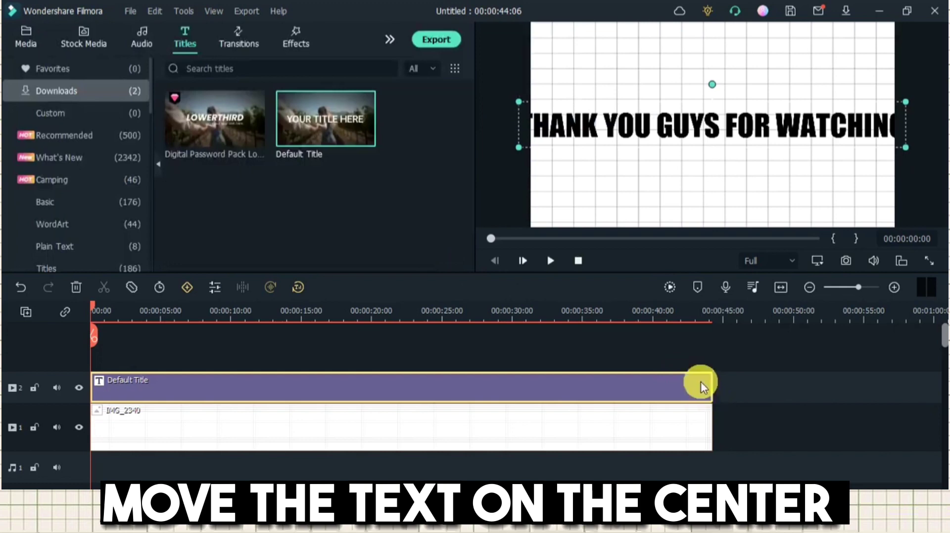
drag(585, 132, 615, 132)
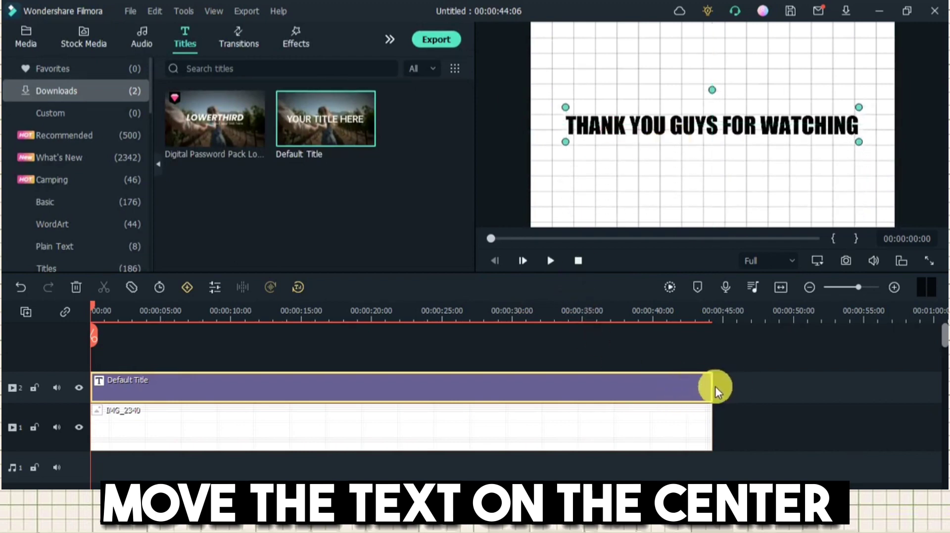
- Shorten the title clip to about 15 seconds and duplicate it directly after itself on the same track
drag(711, 388, 297, 378)
click(305, 388)
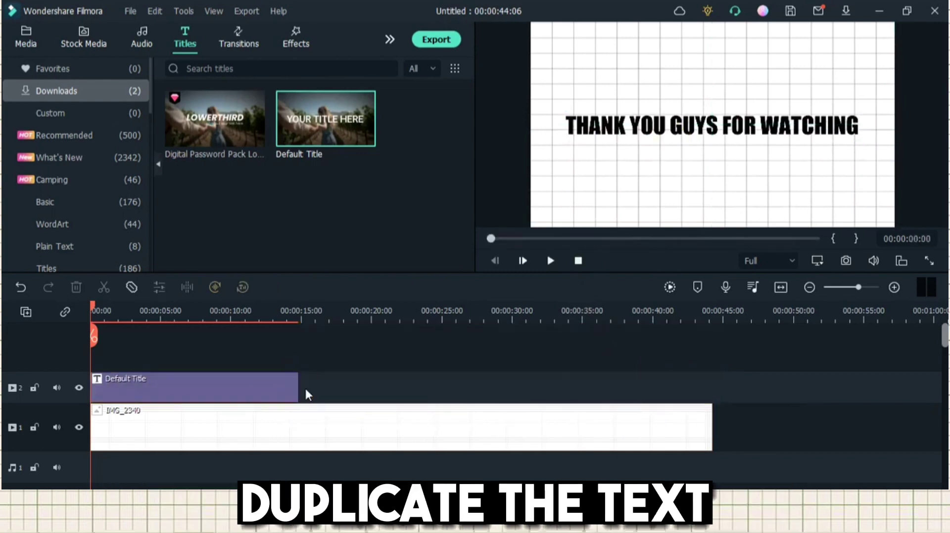
click(251, 388)
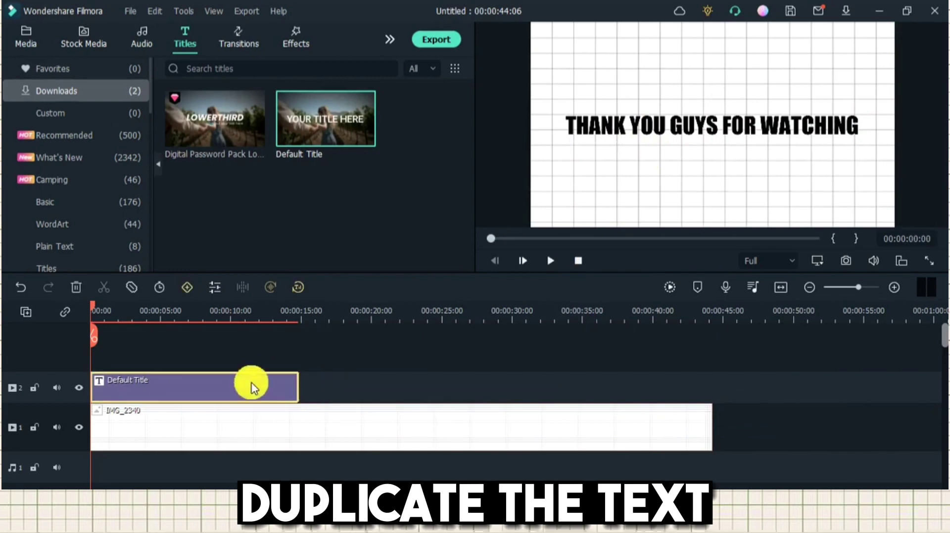
right_click(251, 388)
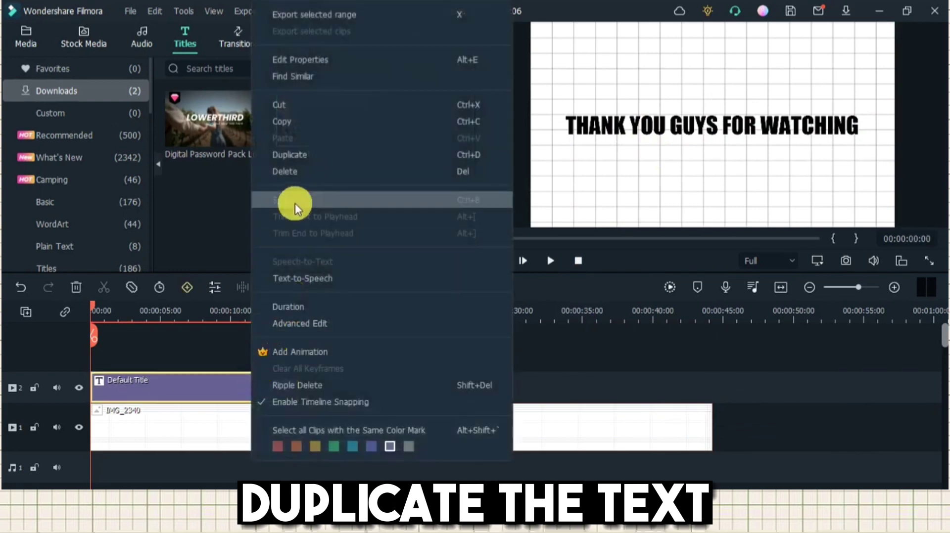
click(305, 157)
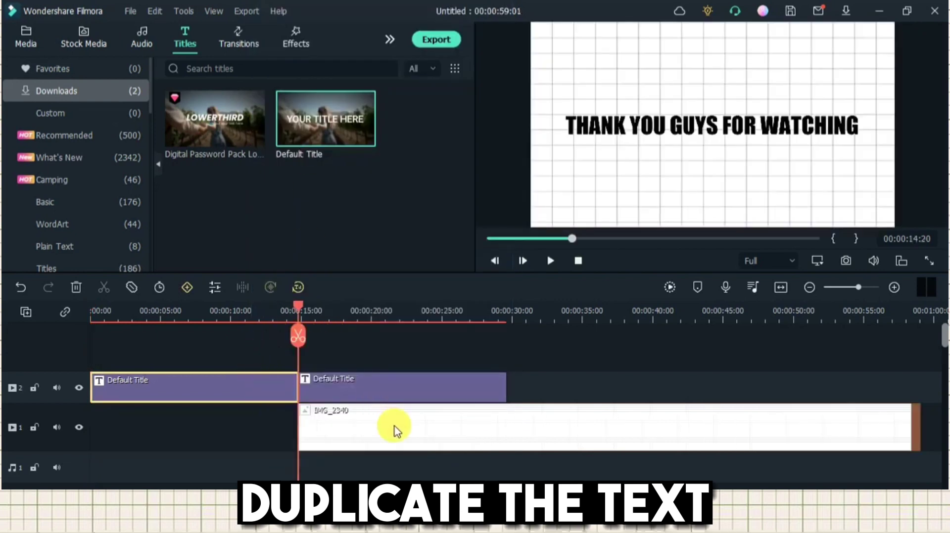
- Move the IMG_2340 background clip back to the start of the timeline
click(346, 440)
drag(346, 440, 165, 436)
- Replace the second title clip's text with "DON'T FORGET TO SUBSCRIBE" and "FOR MORE TUTORIAL VIDEOS" on two lines
click(384, 394)
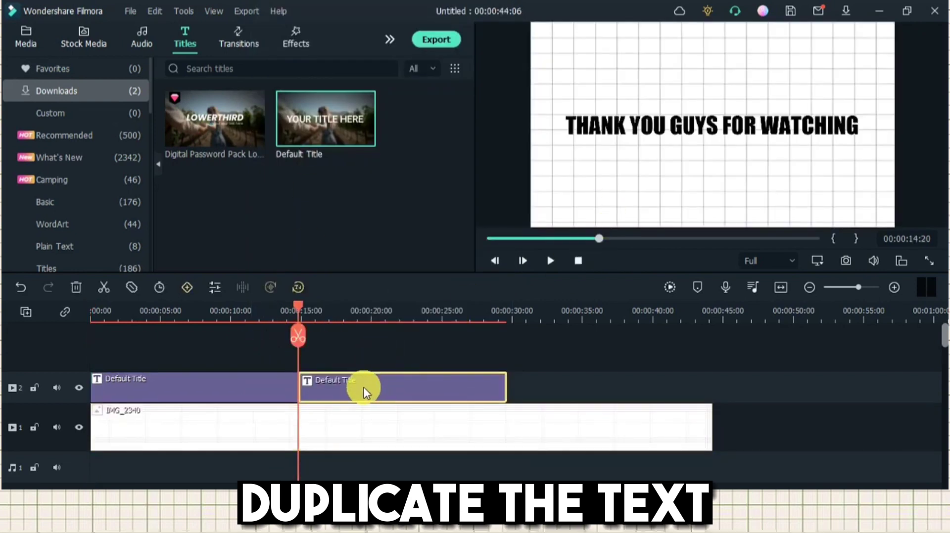
double_click(364, 391)
click(210, 151)
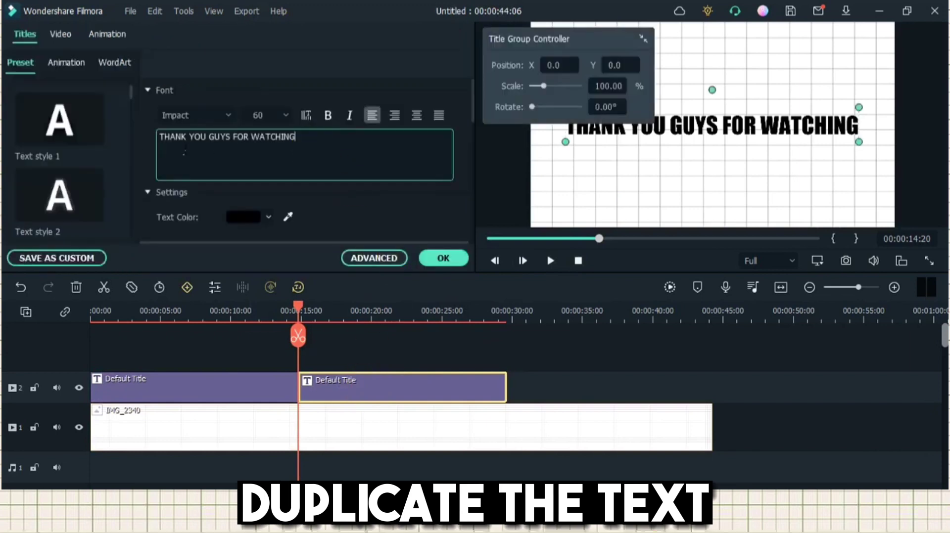
drag(154, 143, 307, 138)
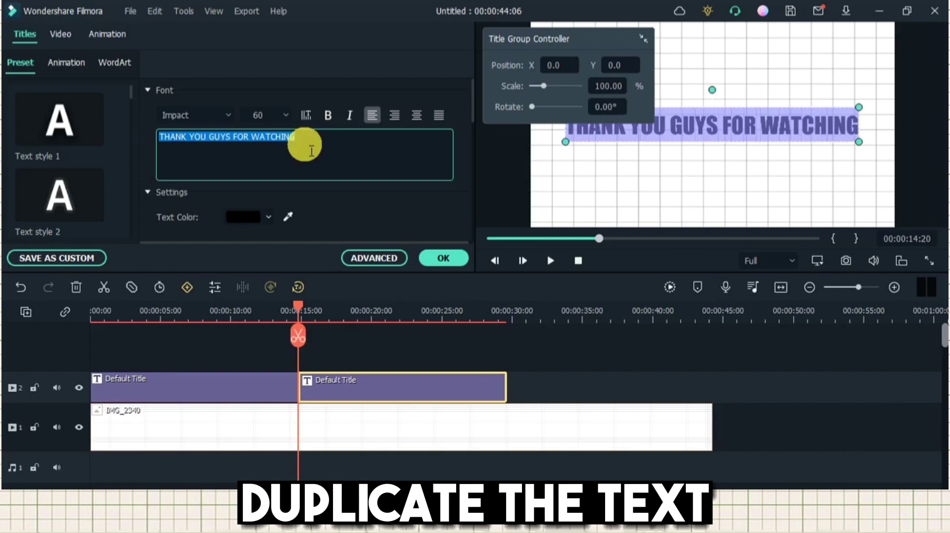
text(DON'T)
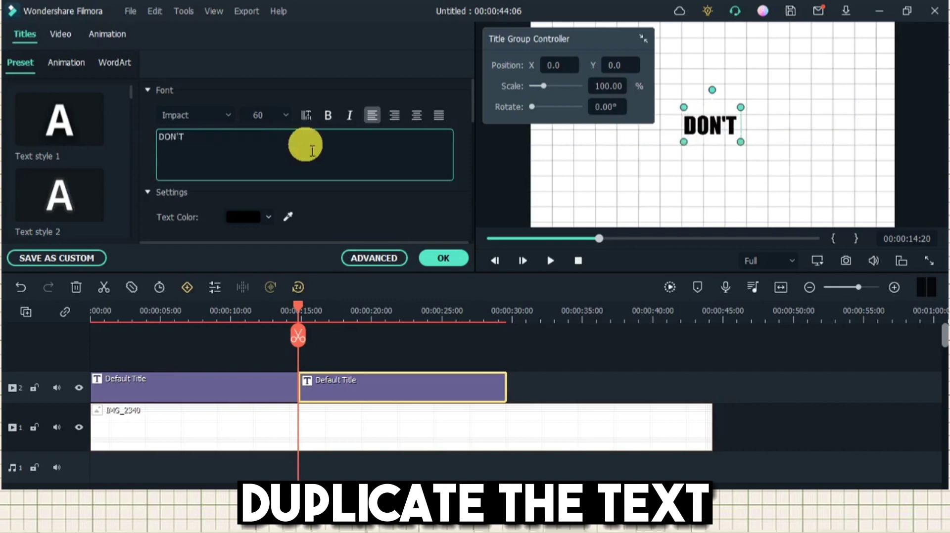
text( FORGET TO)
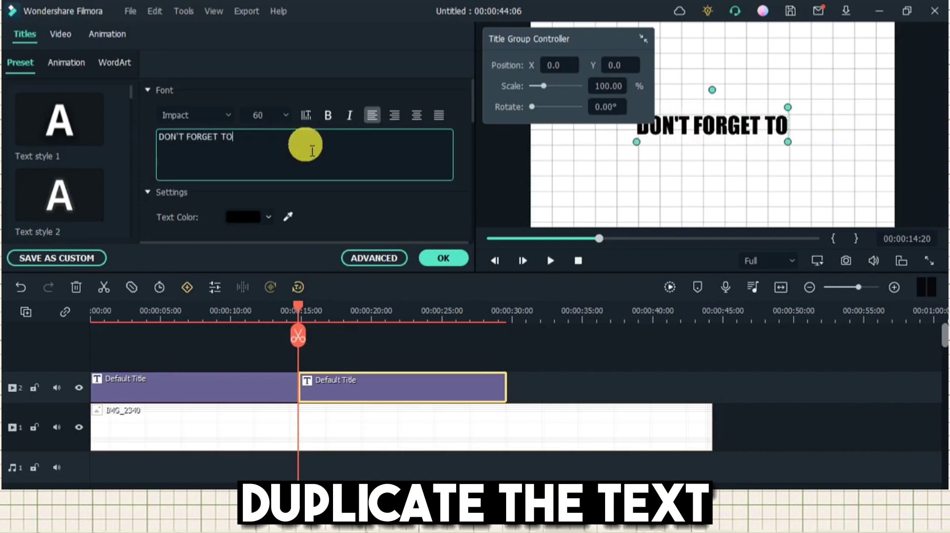
text( SUBSCRIBE)
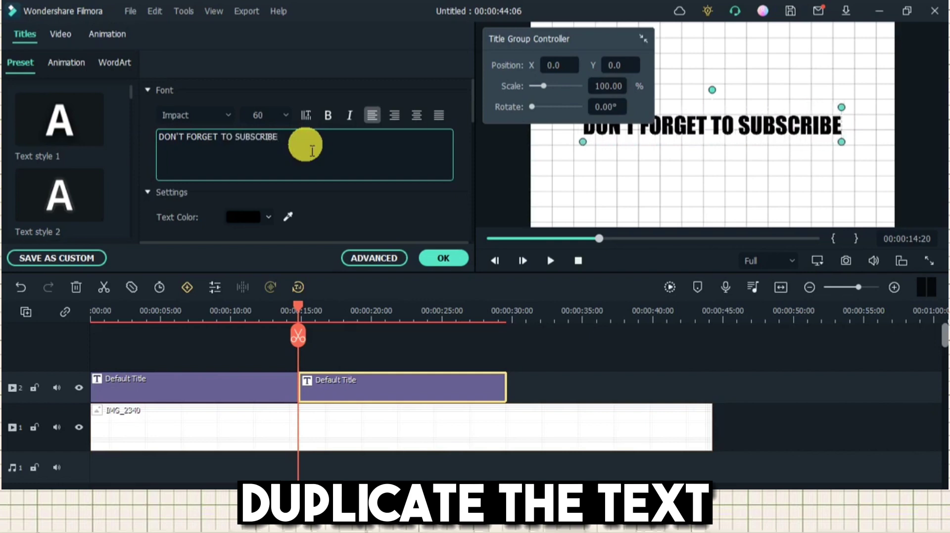
key(Return)
text(FO)
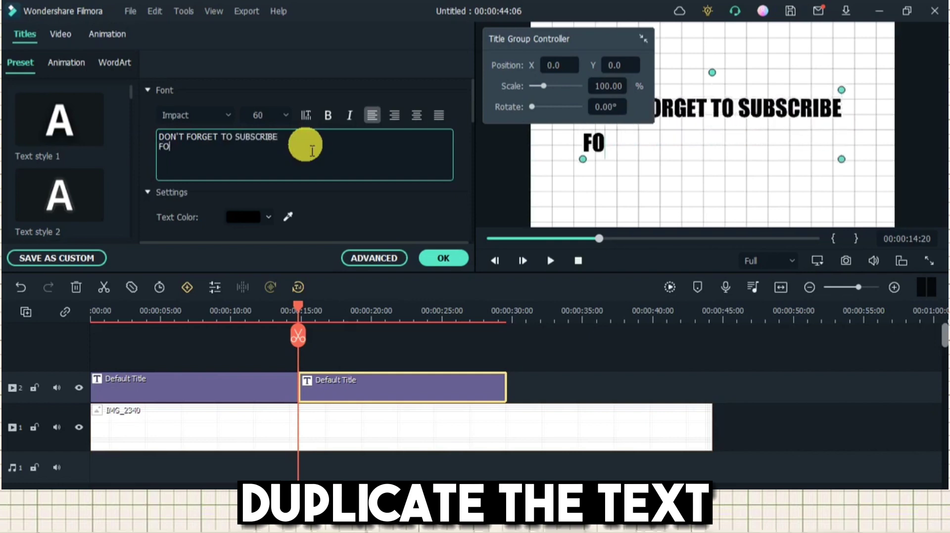
text(R MORE TUTOR)
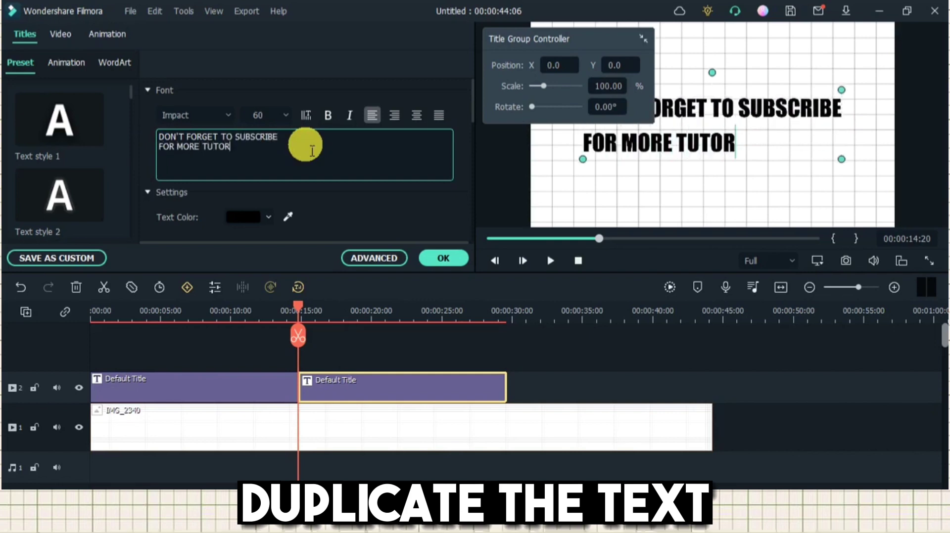
text(IAL VIDEOS)
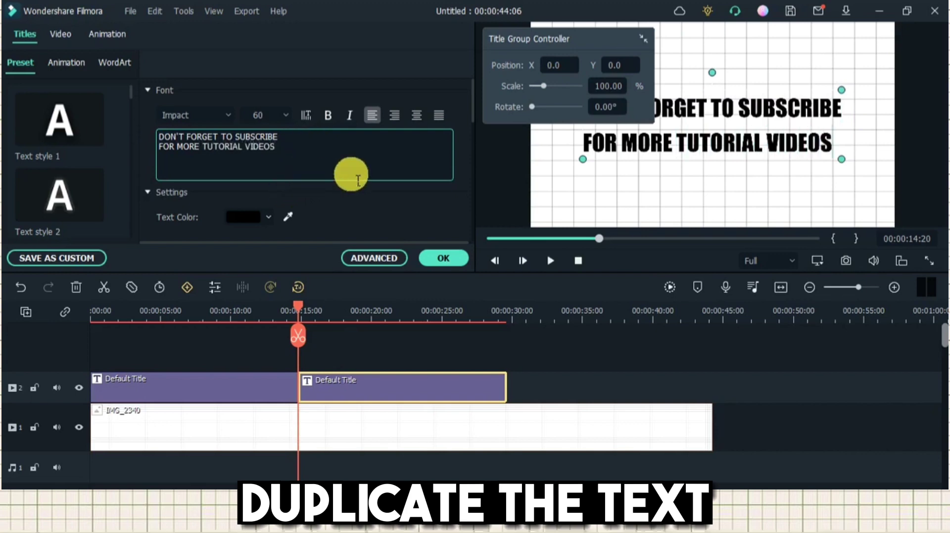
click(510, 391)
- Start Text-to-Speech for the first title clip and set its language to English (US)
click(179, 401)
right_click(176, 386)
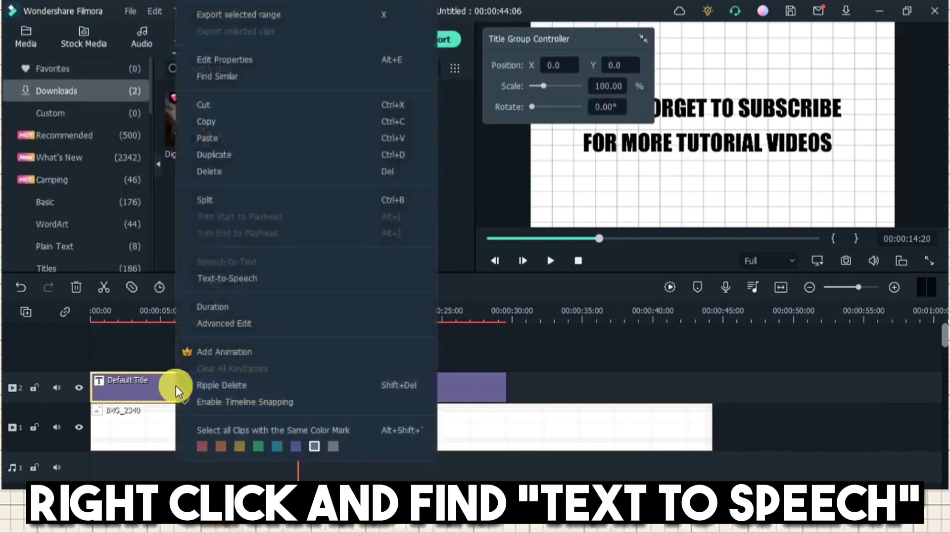
click(210, 280)
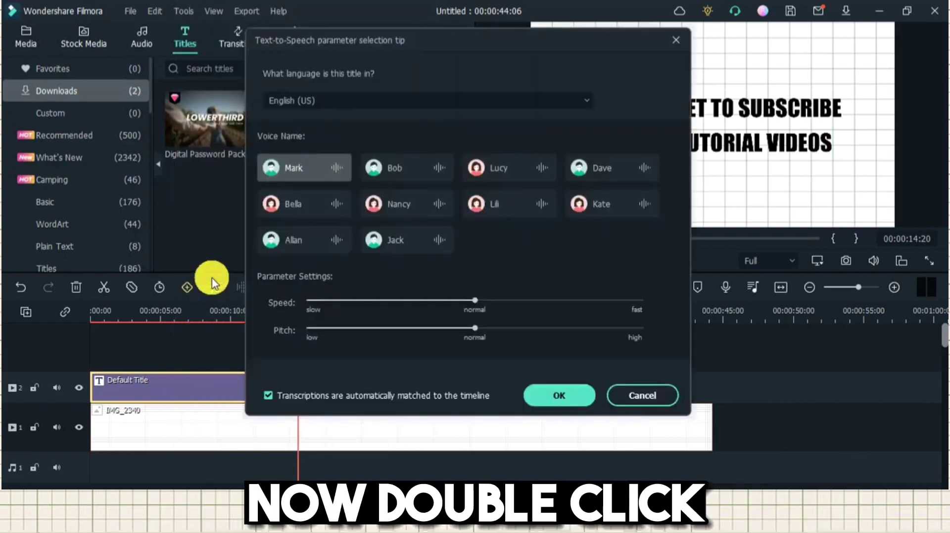
click(397, 101)
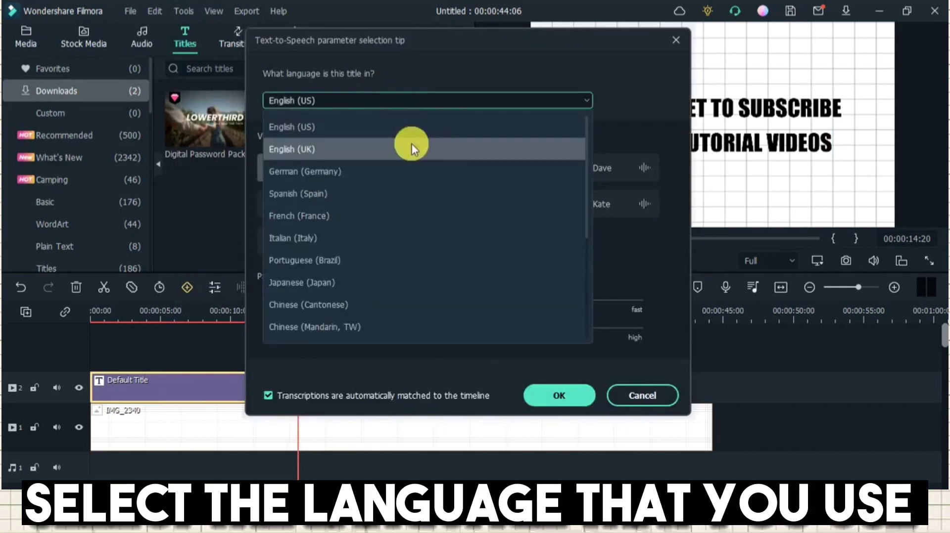
scroll(412, 143, down, 3)
scroll(412, 144, up, 3)
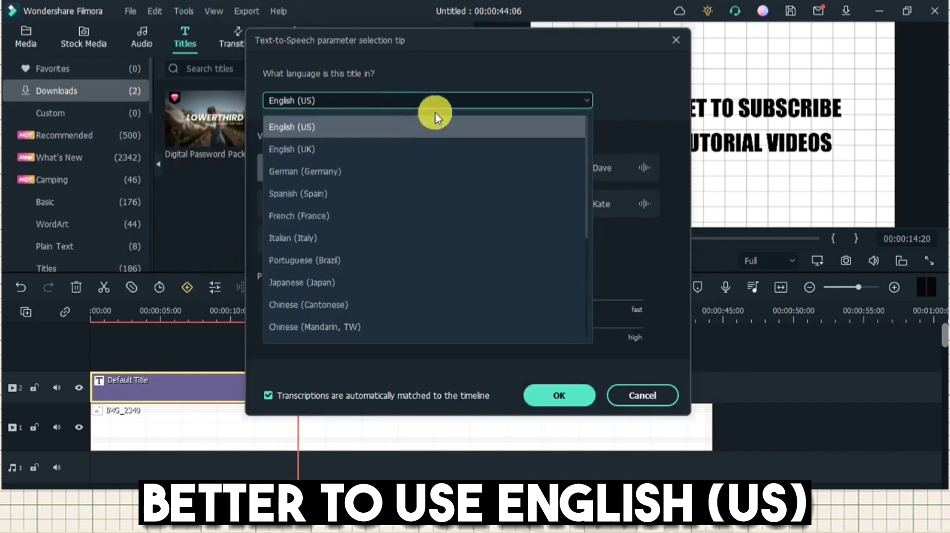
click(435, 117)
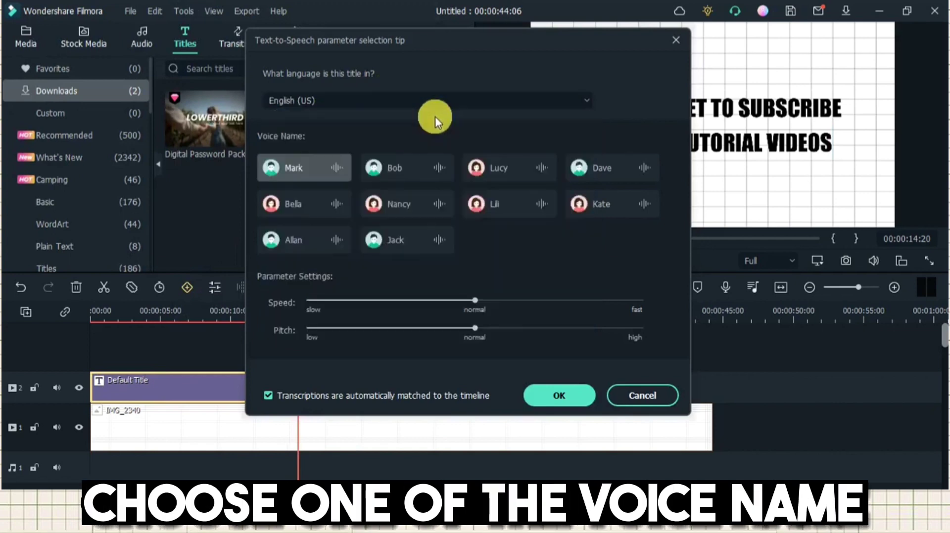
- Preview the available Text-to-Speech voices one by one, from Mark, Bob, Lucy and Dave through to Allan and Jack
click(308, 170)
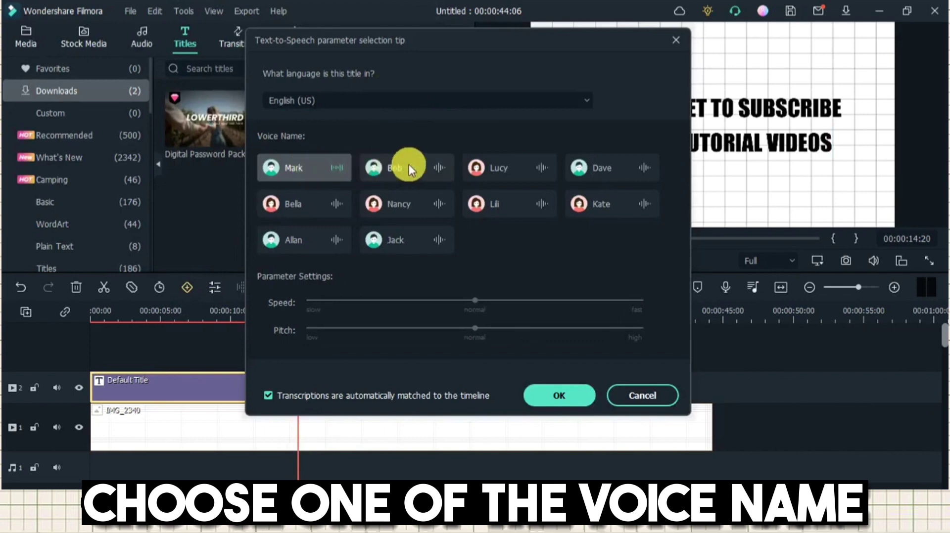
click(428, 163)
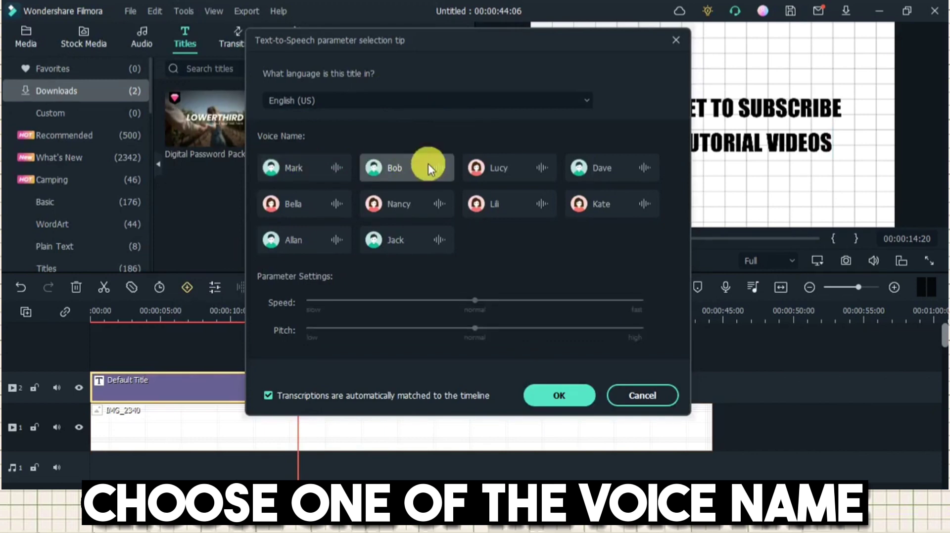
click(514, 168)
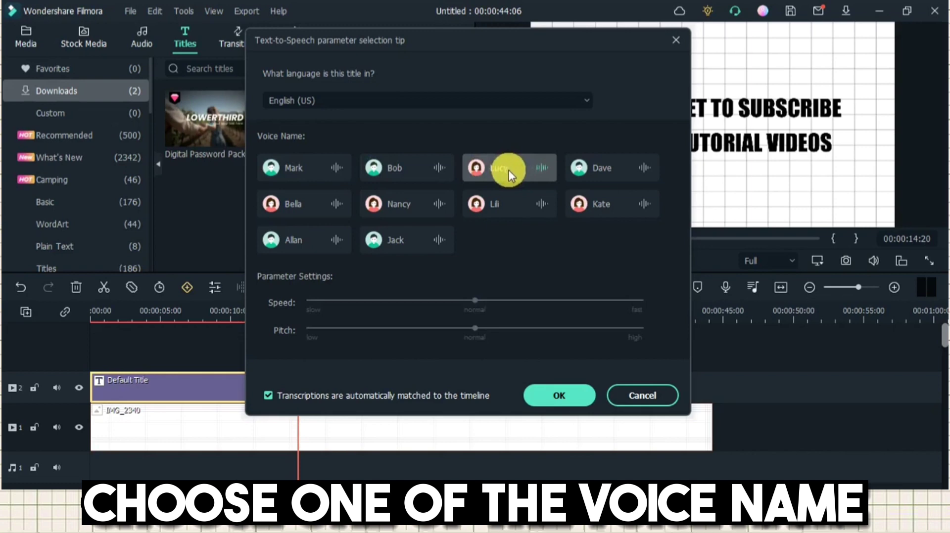
click(590, 171)
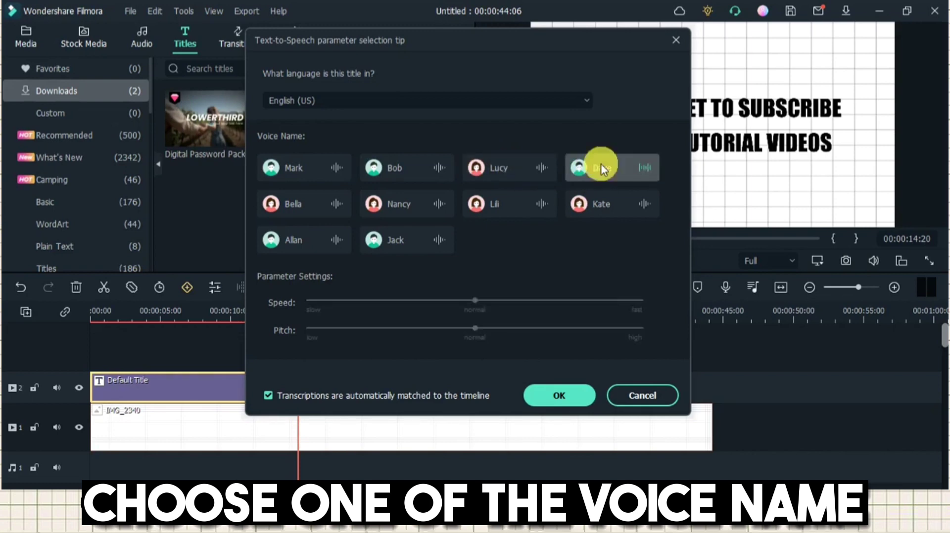
click(309, 201)
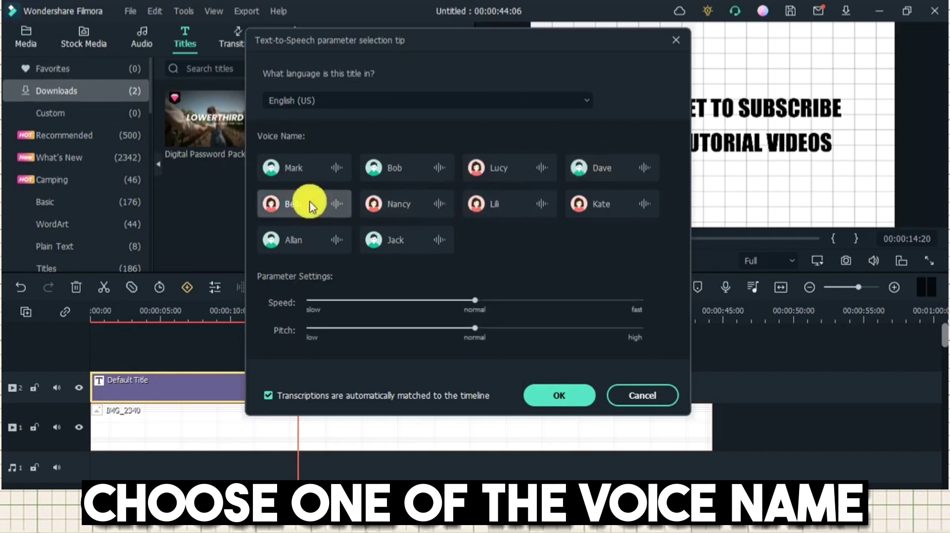
click(409, 200)
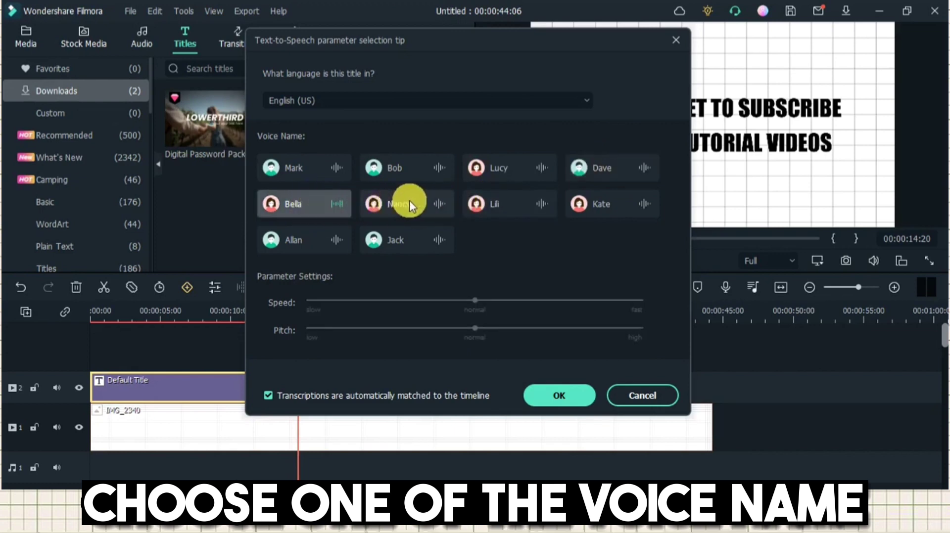
click(409, 200)
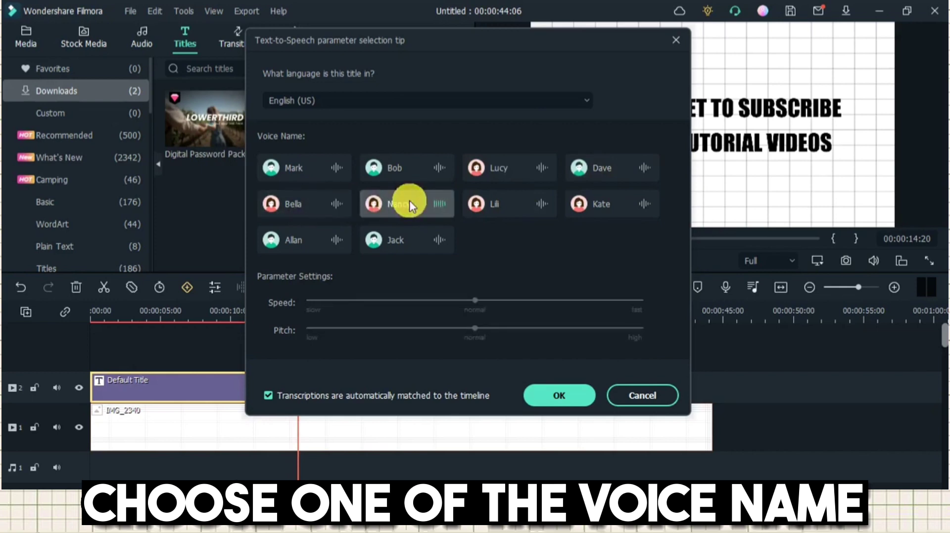
click(502, 204)
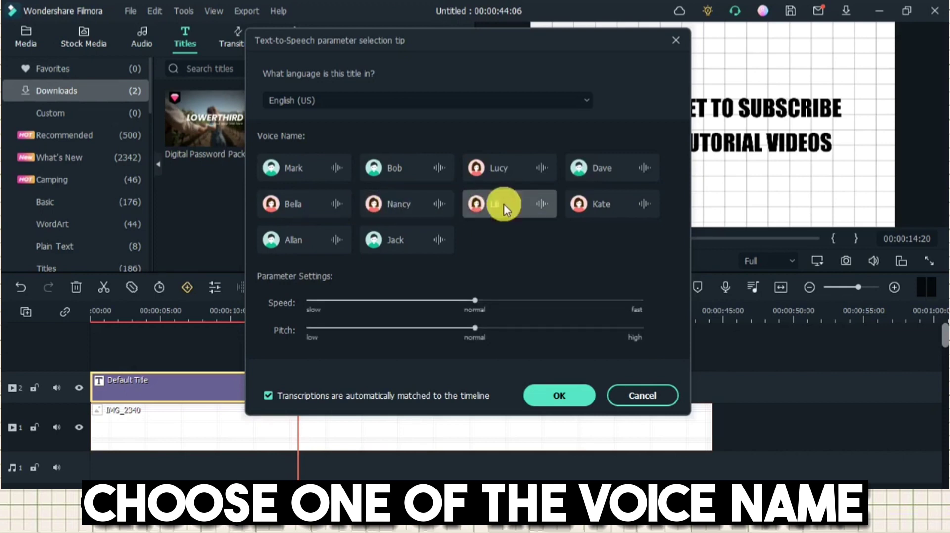
click(504, 204)
click(620, 205)
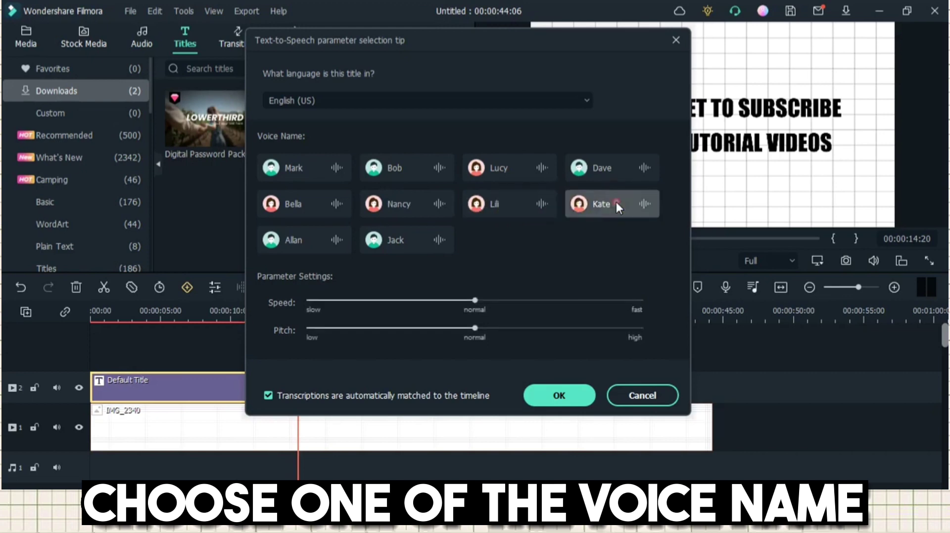
click(616, 202)
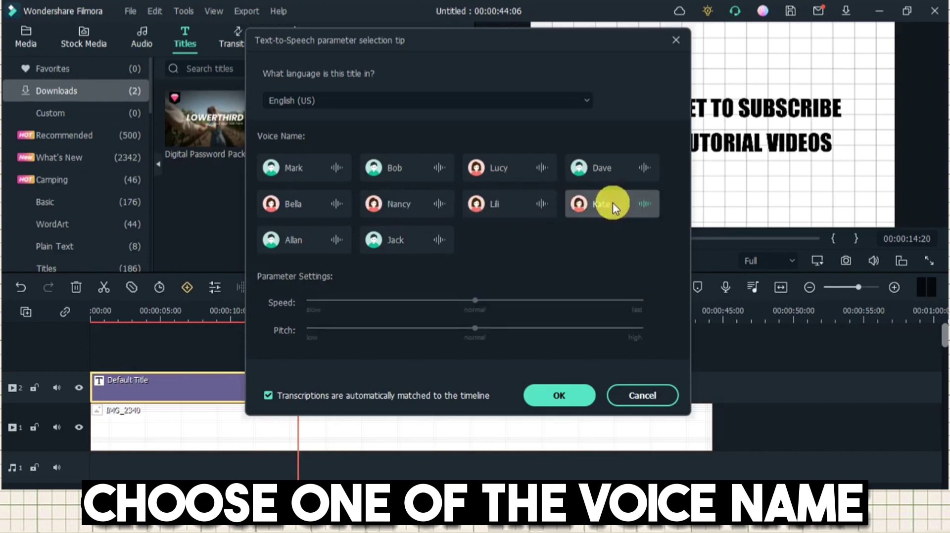
click(309, 242)
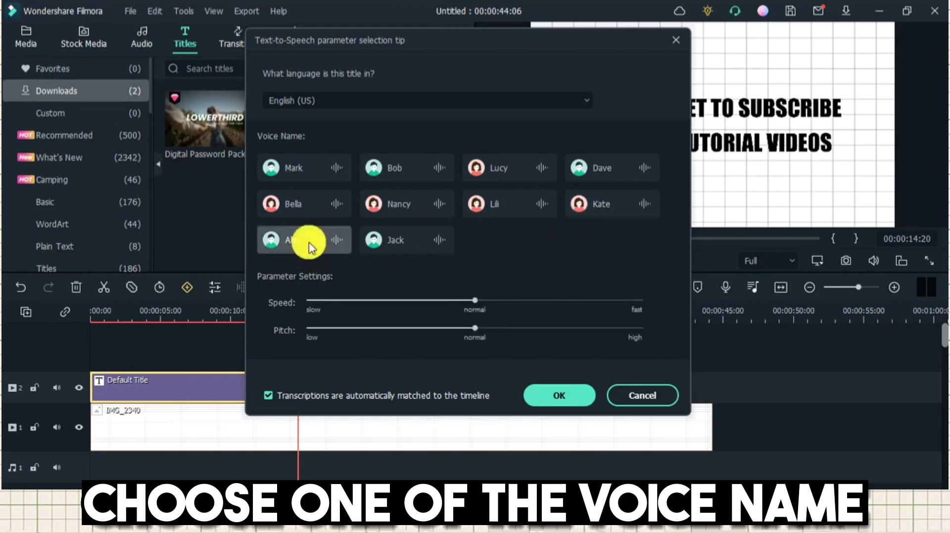
click(397, 244)
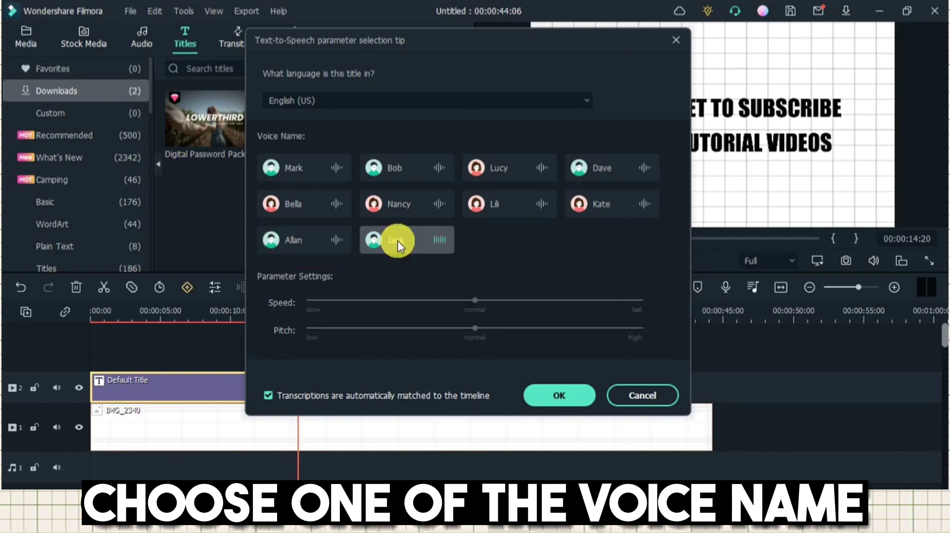
- Generate English (US) speech with the Bob voice for the first and second title clips, and close the list of voice-text services
click(408, 168)
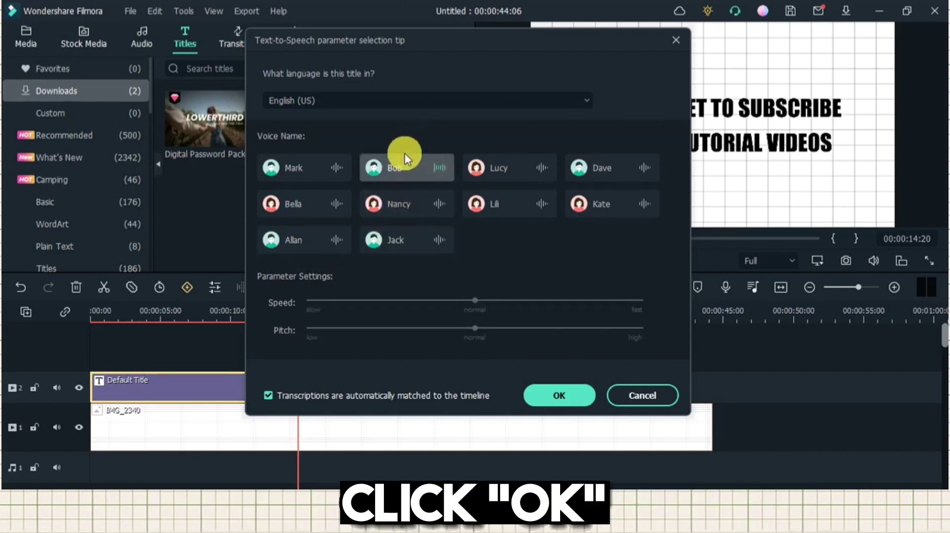
click(567, 397)
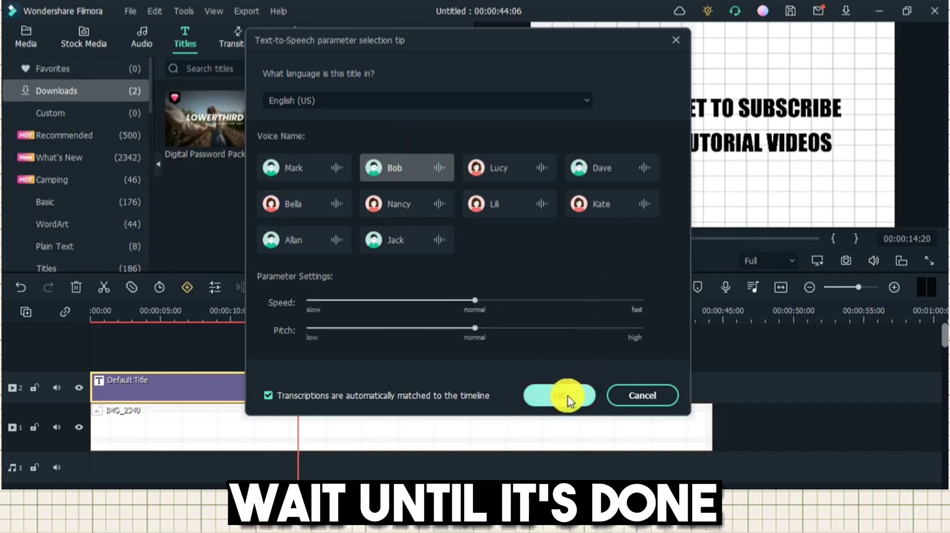
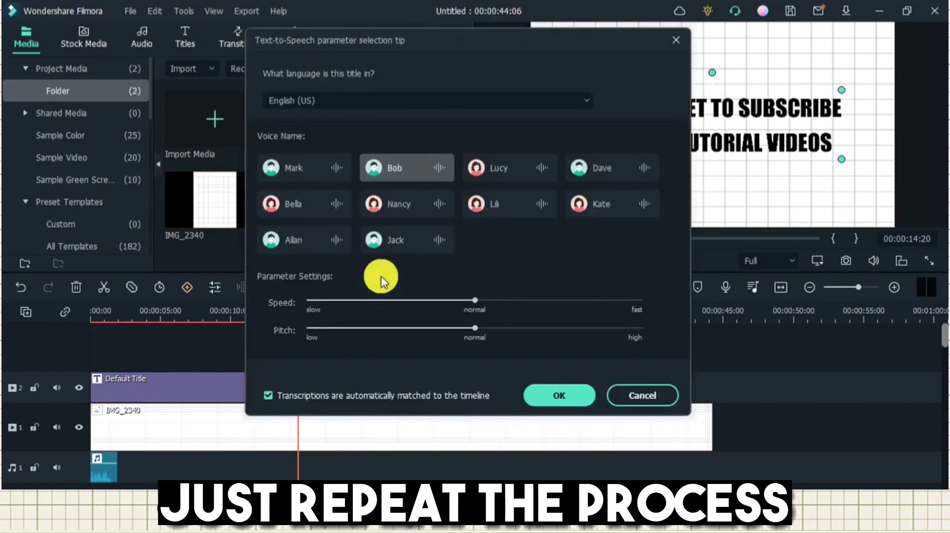
click(565, 391)
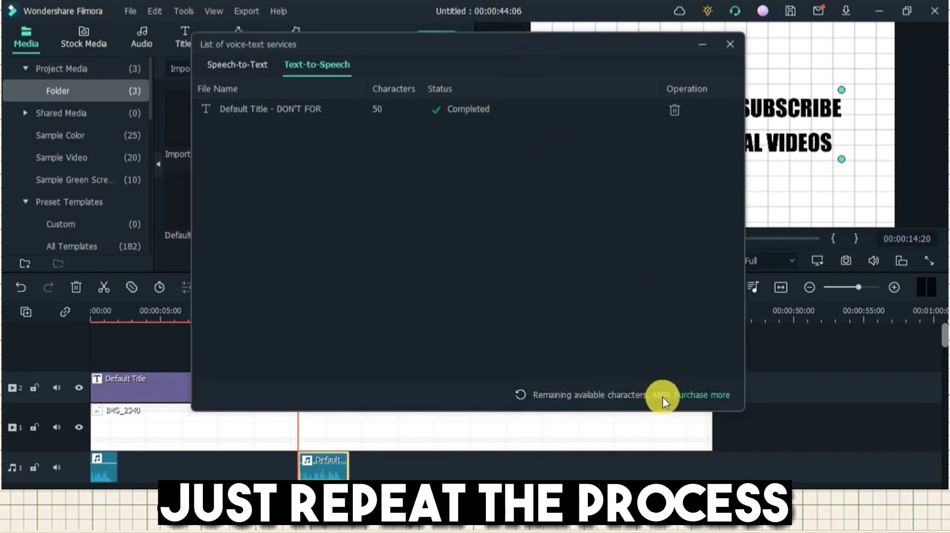
click(731, 44)
- Trim the first title clip to about 2 seconds and the second to about 3.5 seconds, matching their speech audio clips
click(269, 393)
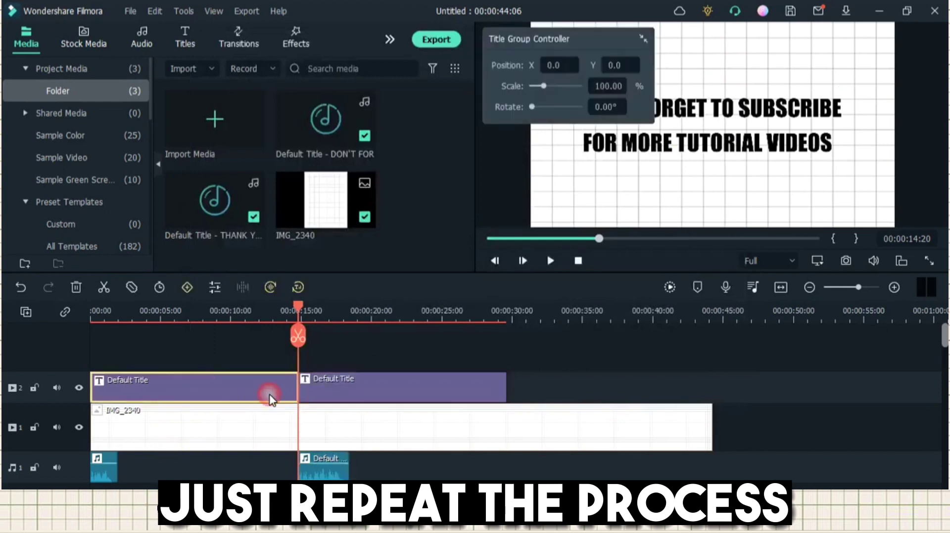
drag(301, 394, 127, 402)
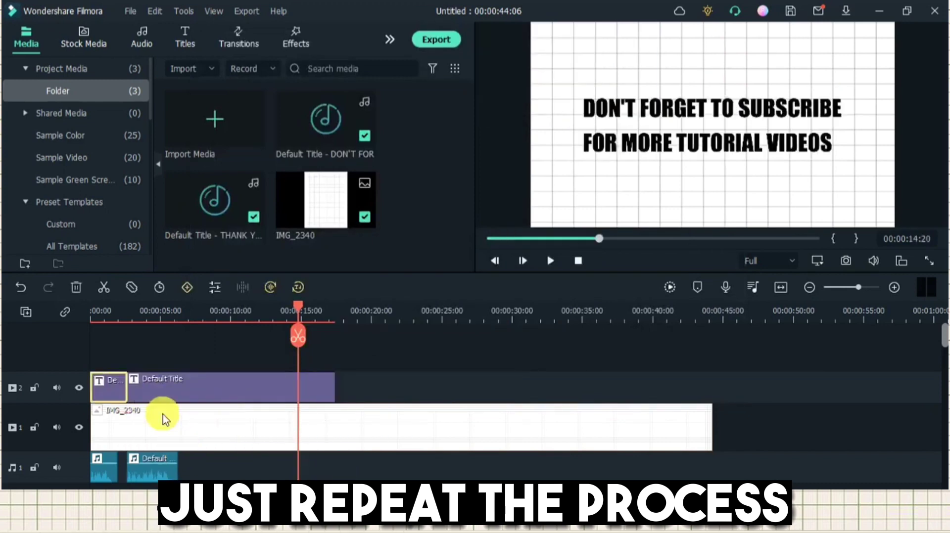
click(149, 384)
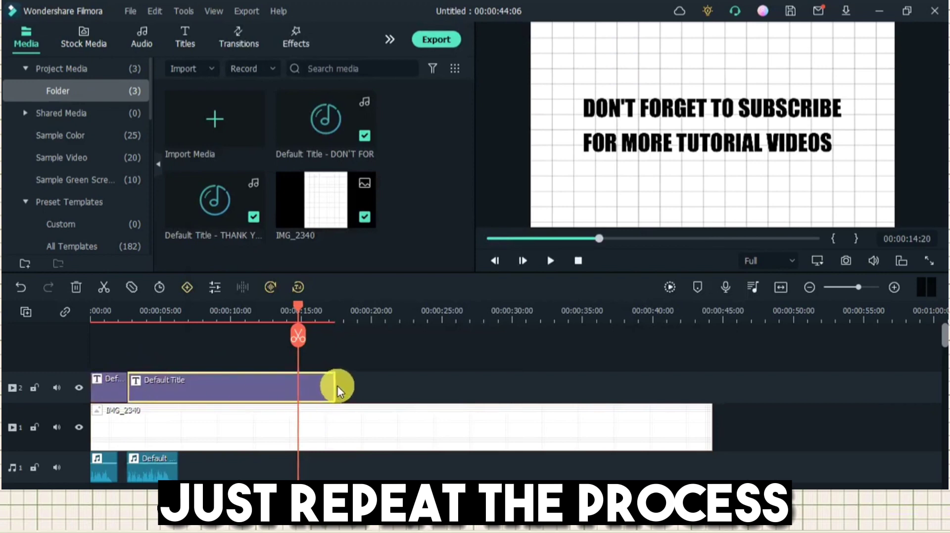
drag(336, 387, 117, 396)
click(165, 344)
- Return the playhead to the start of the timeline and play back the titles with their speech
click(295, 316)
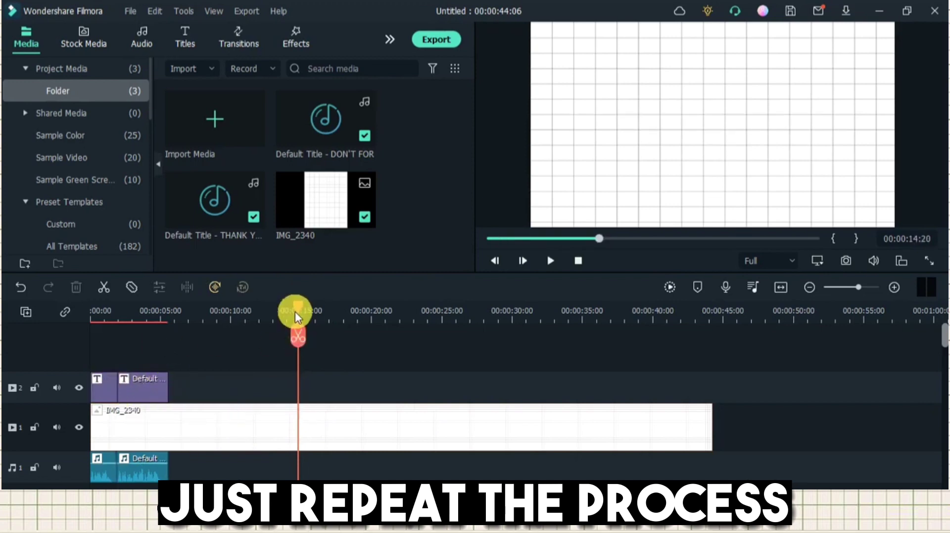
key(Home)
click(217, 369)
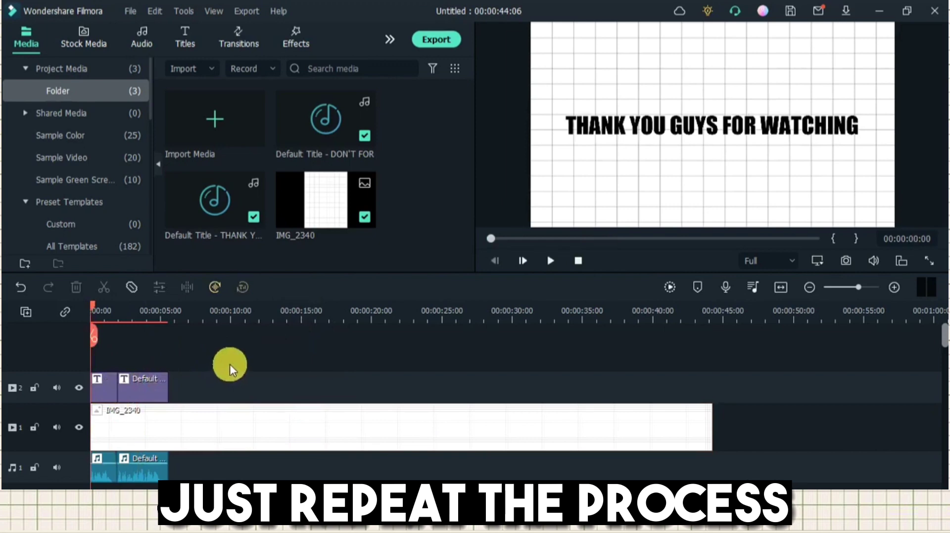
key(space)
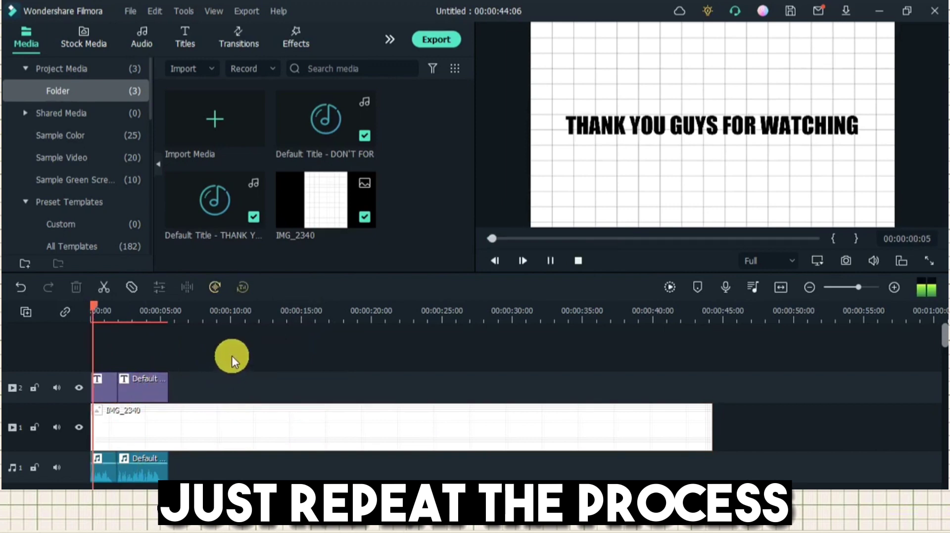